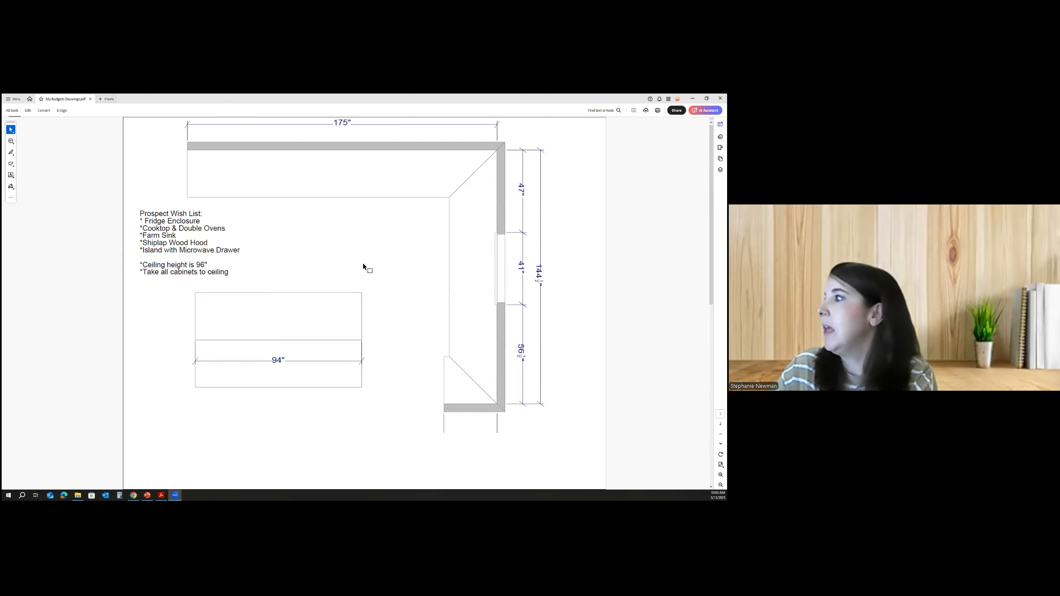
- Open the My Budgets page in the Custom Wood partner portal
scroll(363, 263, "down", 3)
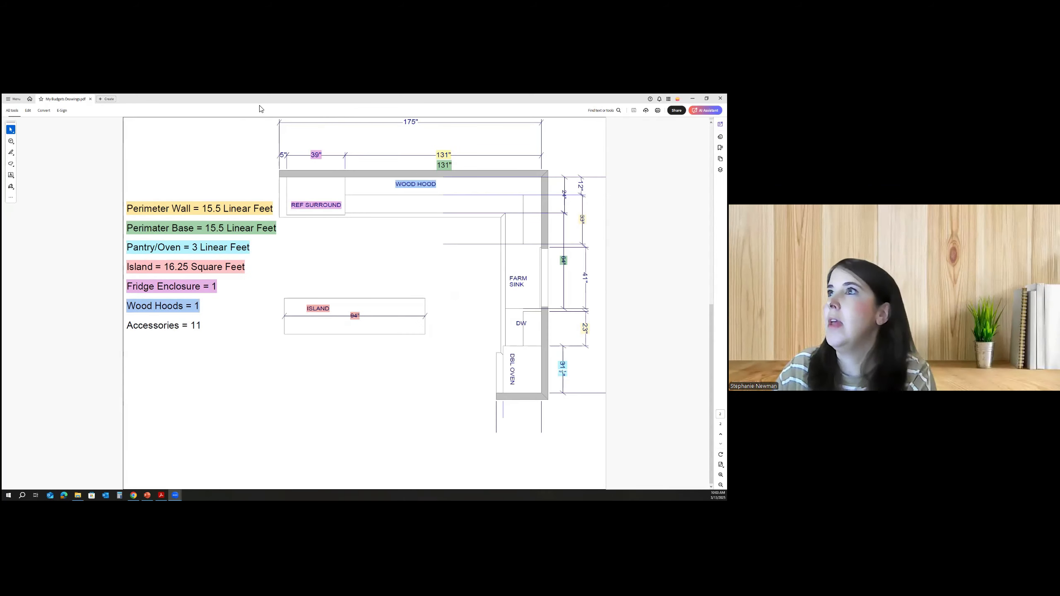
left_click_drag(260, 99, 2, 172)
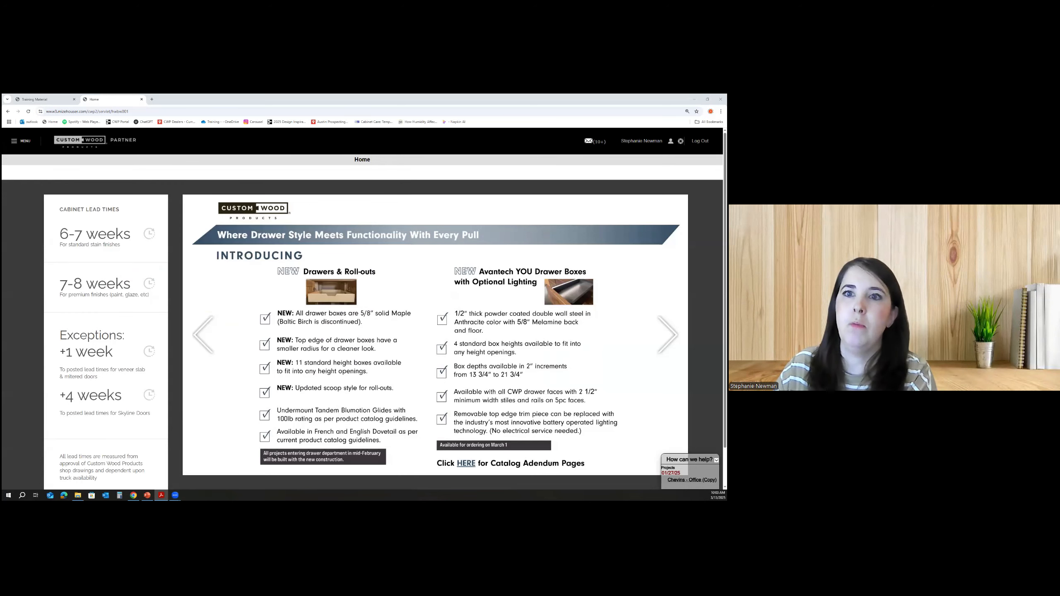
left_click(16, 143)
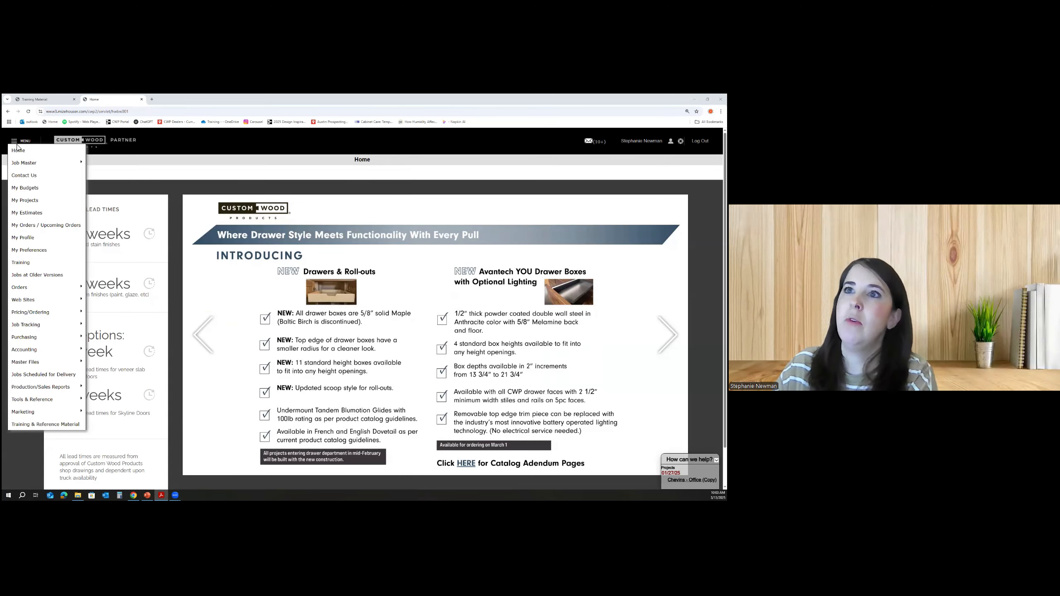
left_click(28, 192)
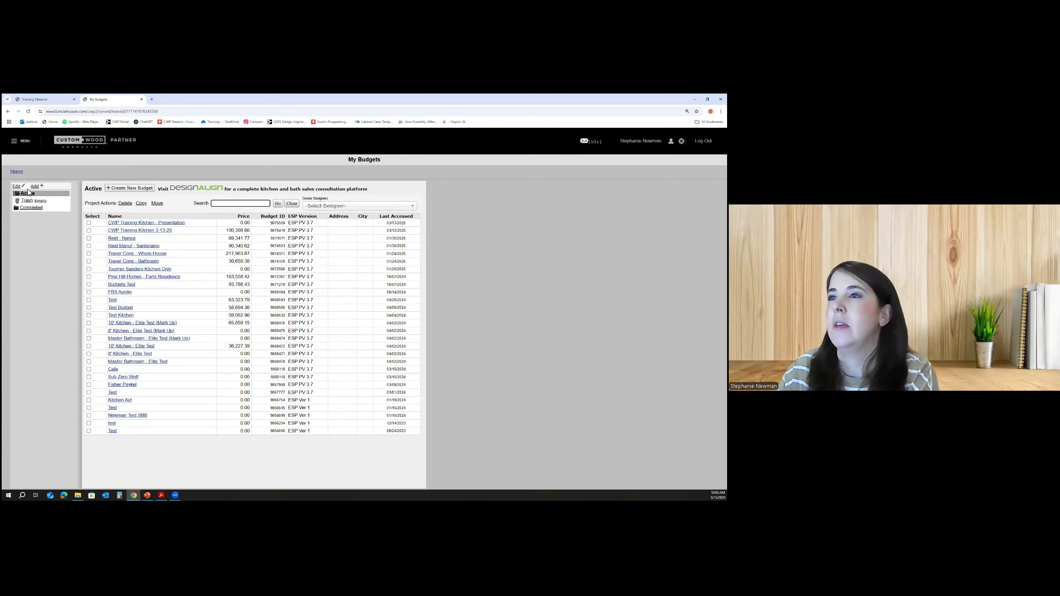
- Start a new budget and set its project name to CWP Training Kitchen - Presentation
left_click(138, 192)
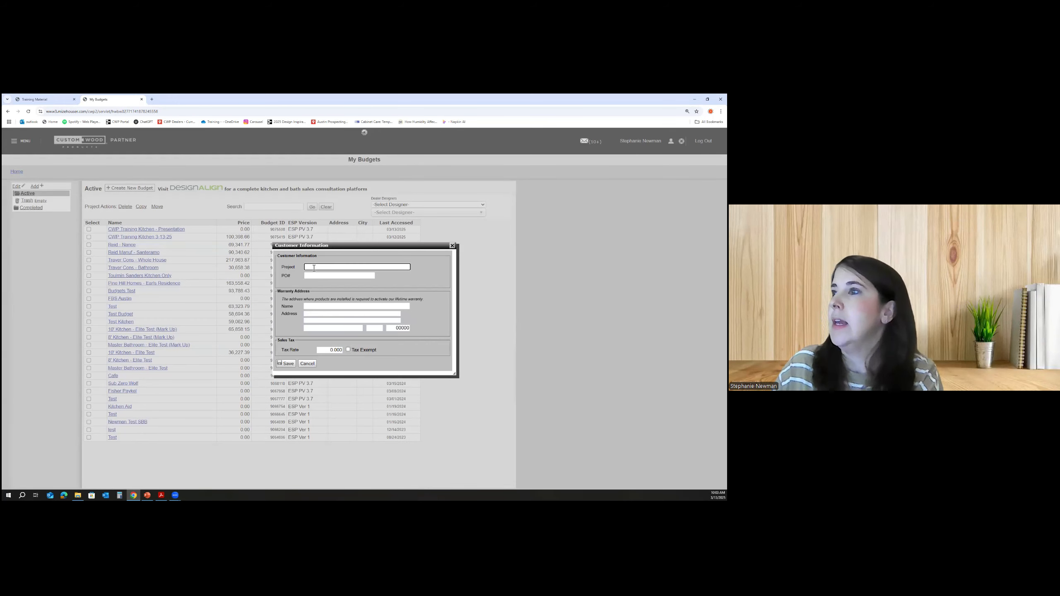
left_click(314, 267)
type("CW")
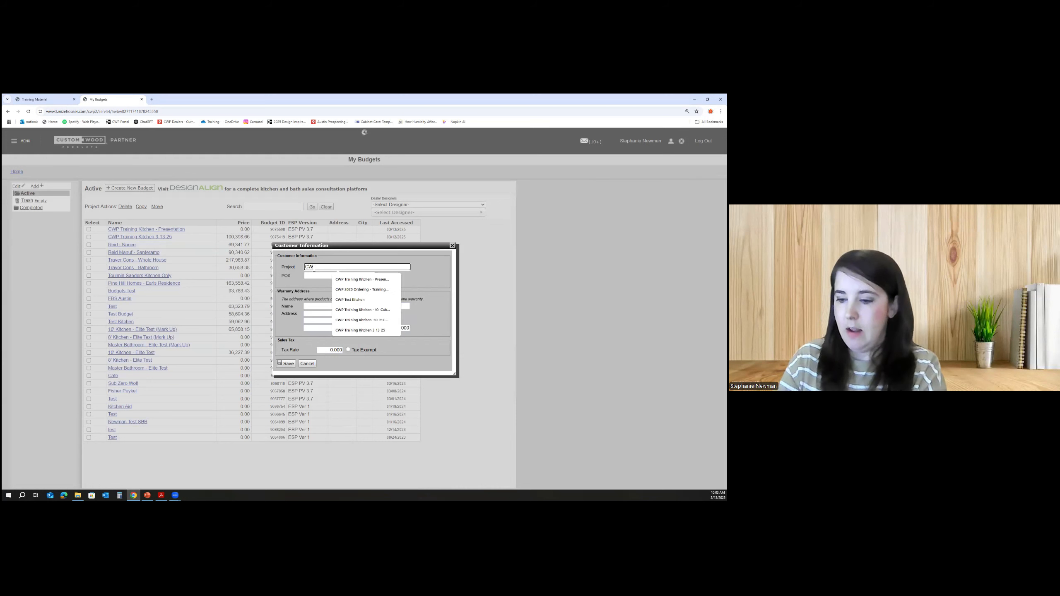
type("P Tr")
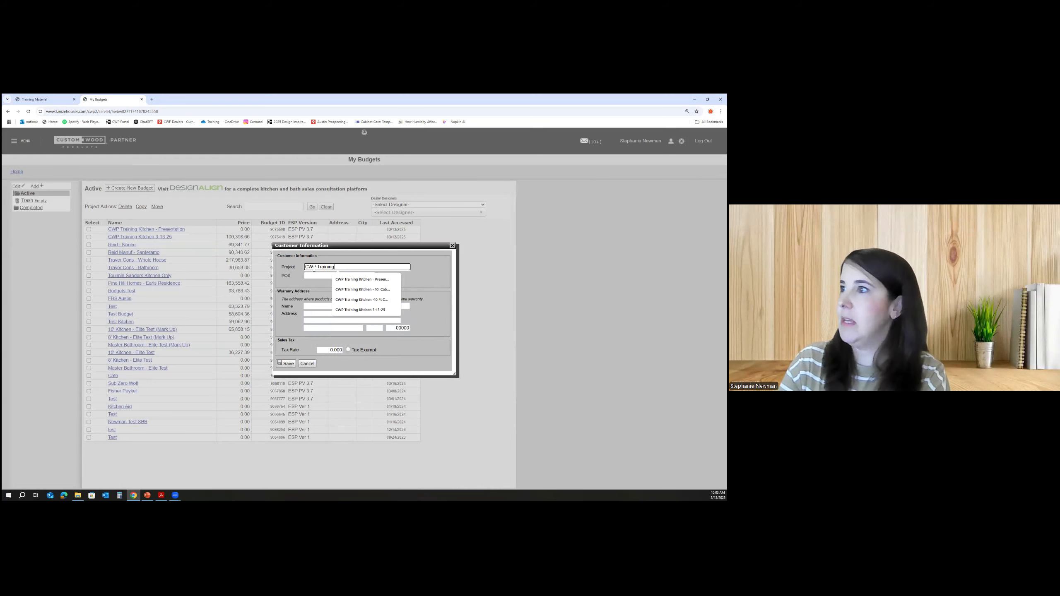
type("aining")
left_click(361, 280)
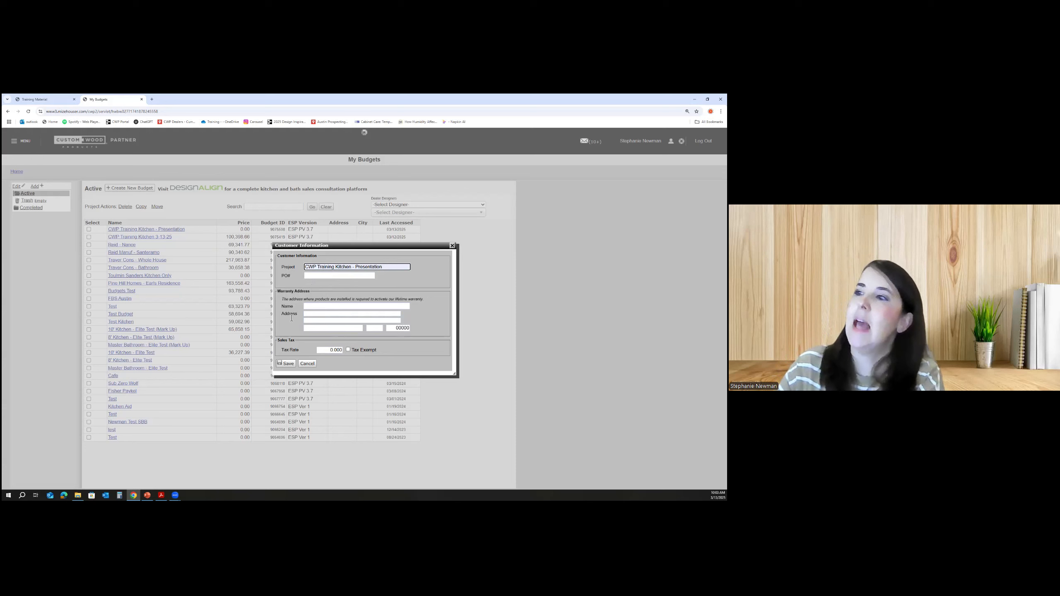
- Set the warranty address name to CWP Training Kitchen and save the customer information
left_click(315, 309)
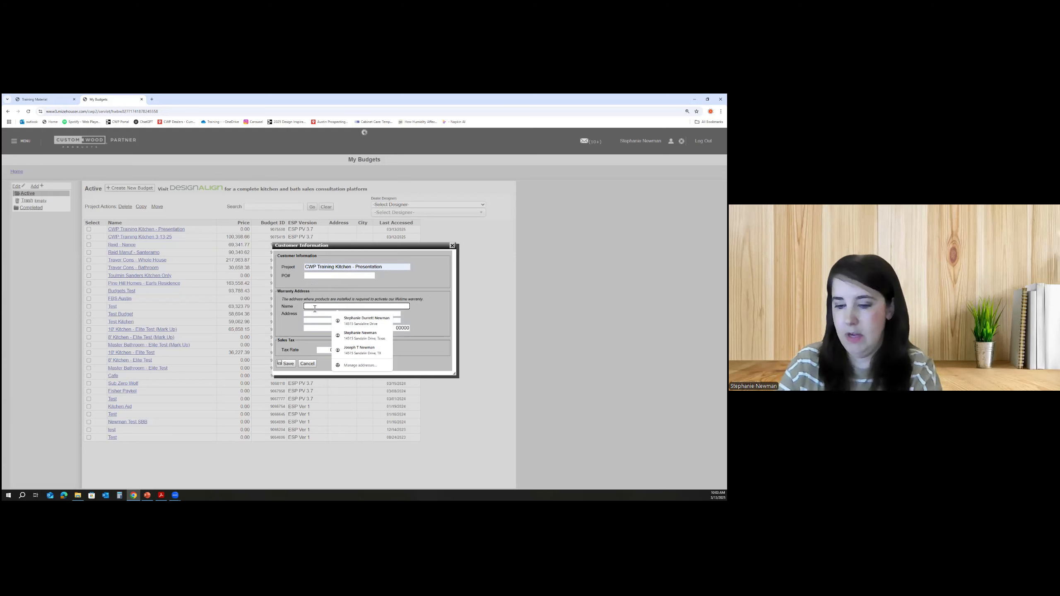
type("Cwp")
left_click(361, 319)
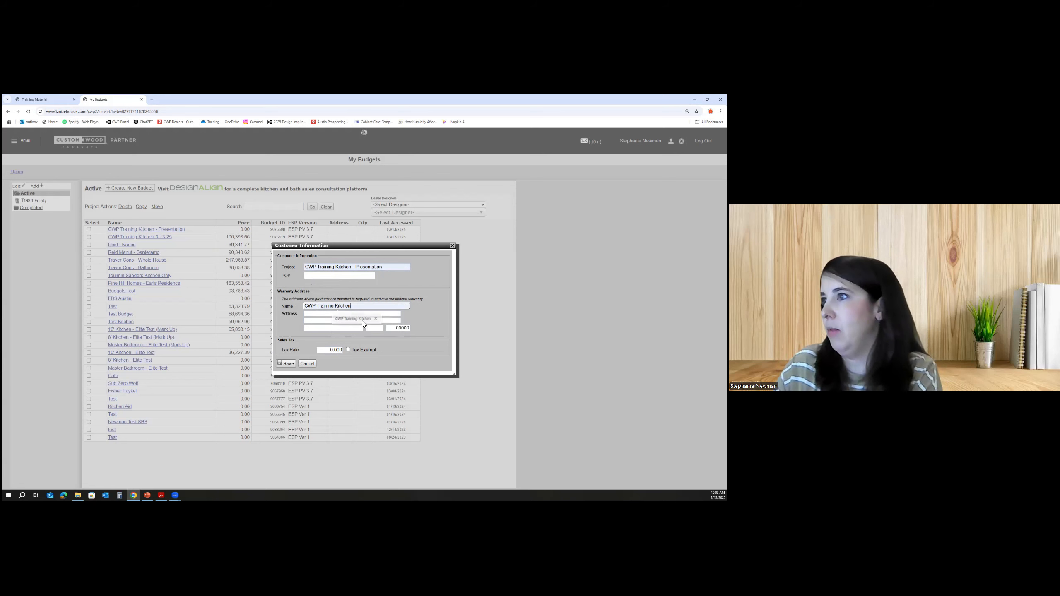
left_click(287, 364)
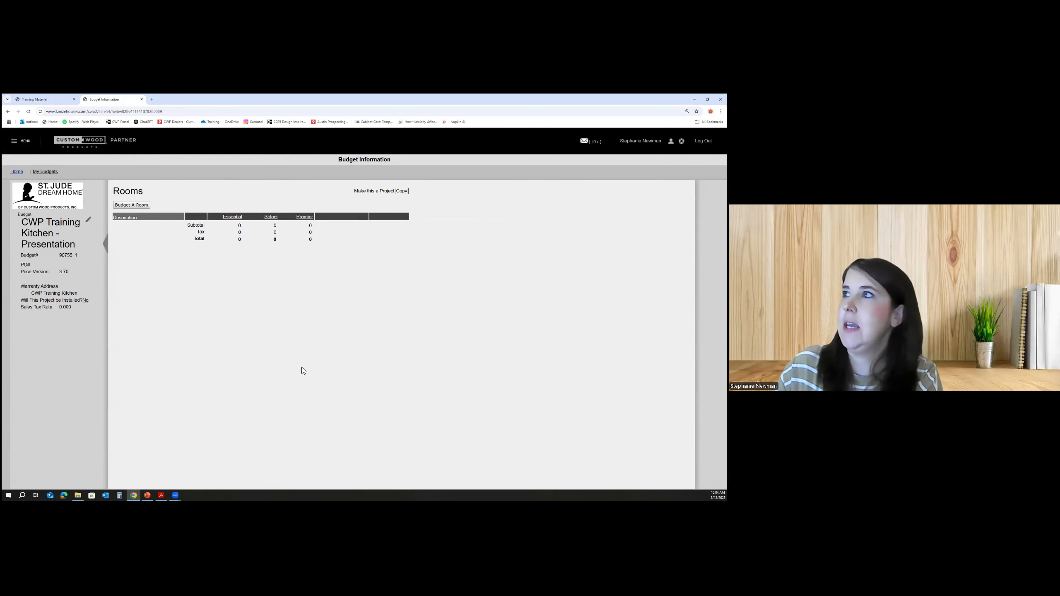
- Budget a new room from the CWP Kitchen Template with the description Kitchen & Island
left_click(132, 205)
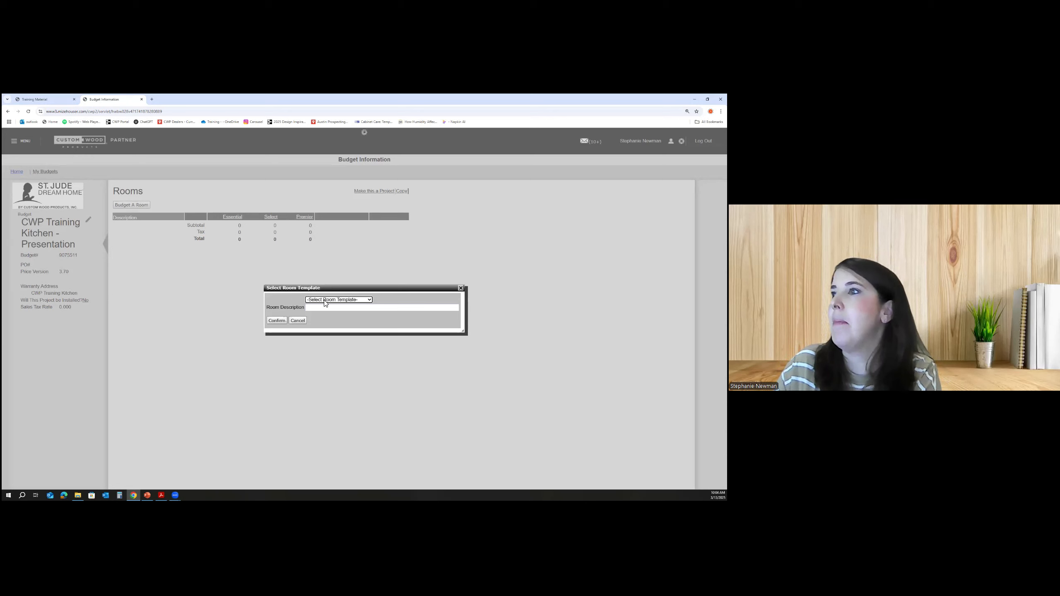
left_click(346, 300)
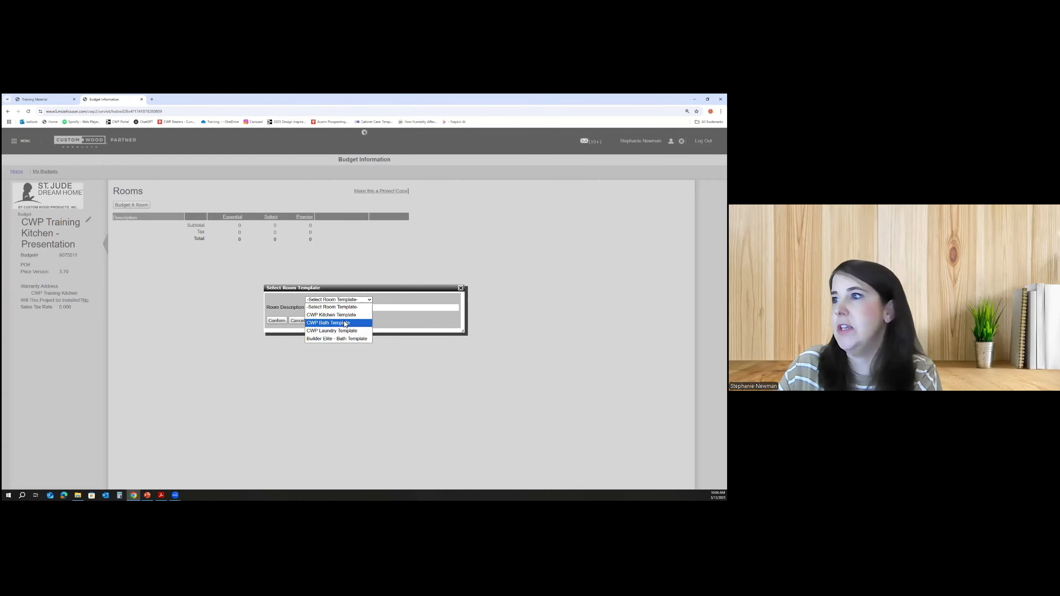
left_click(343, 315)
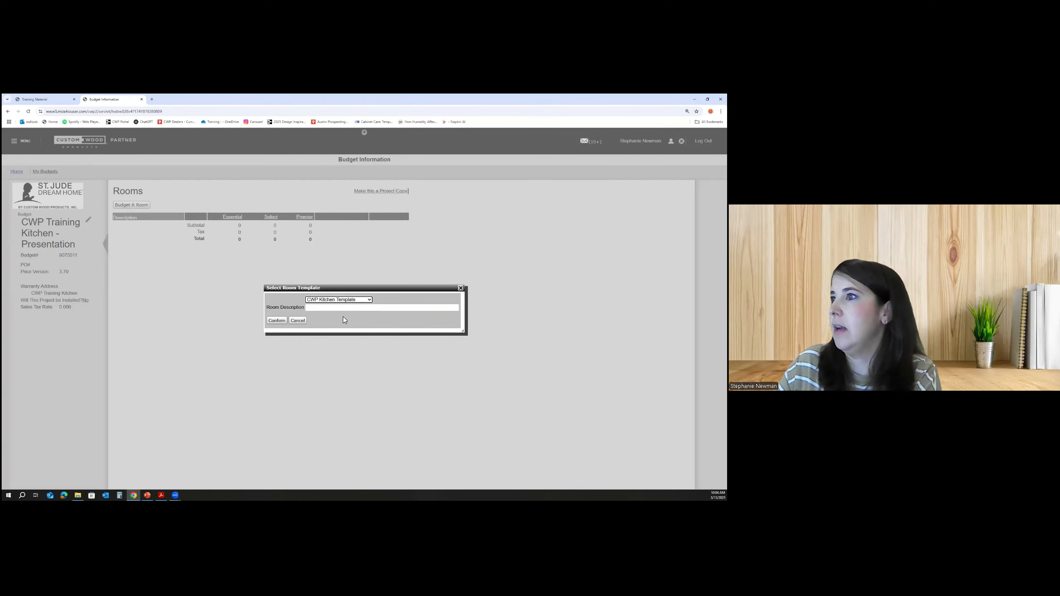
left_click(313, 310)
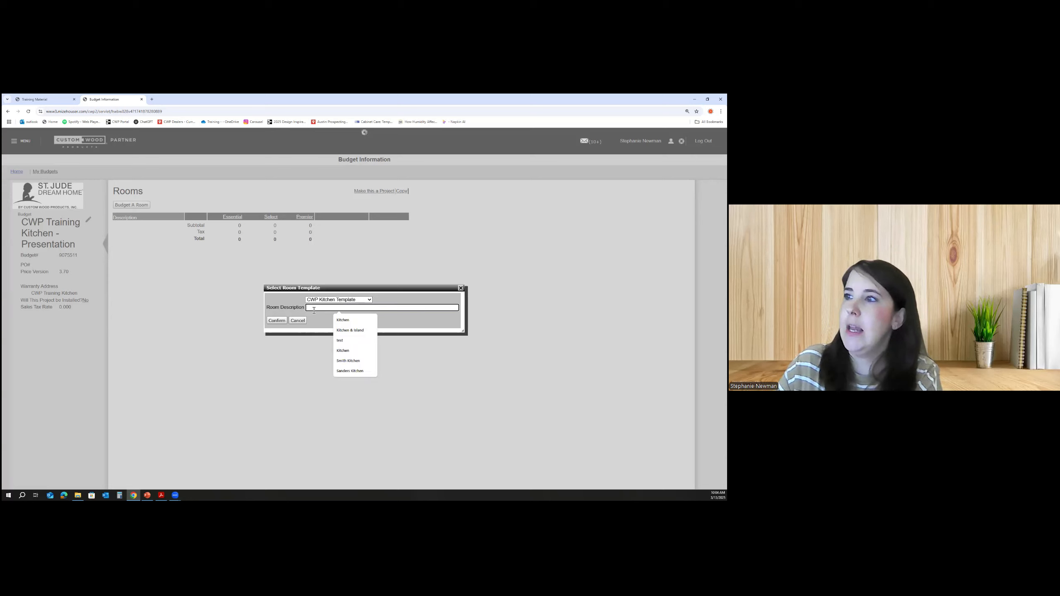
type("Kit")
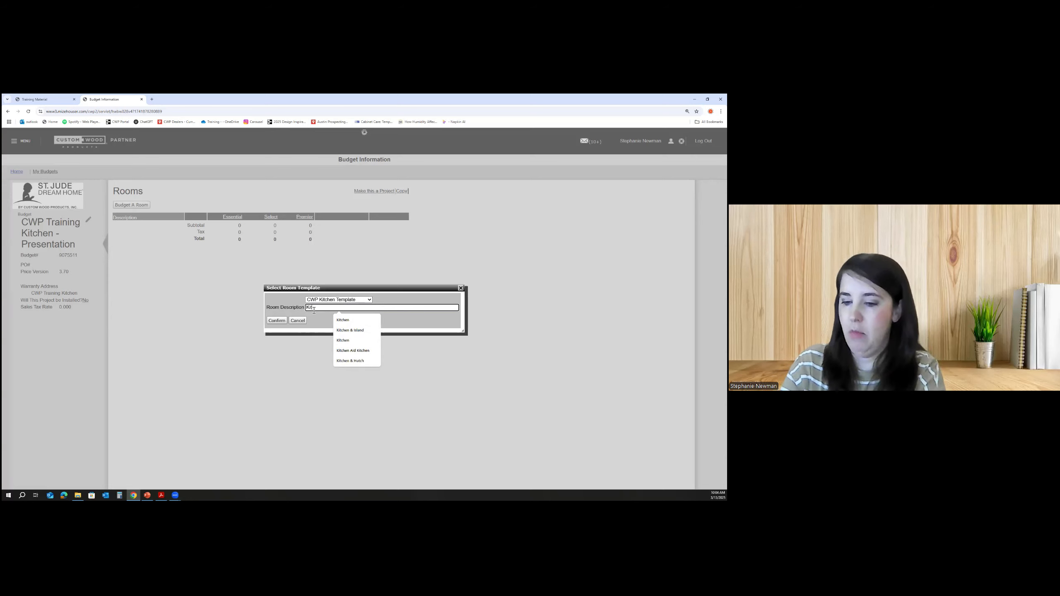
type("chen & Island")
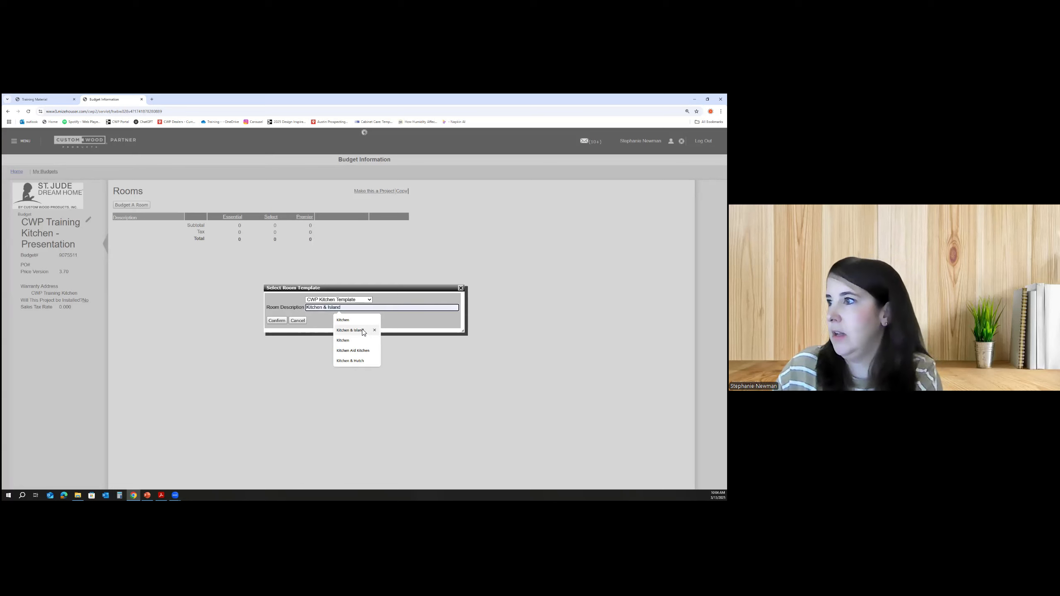
left_click(362, 332)
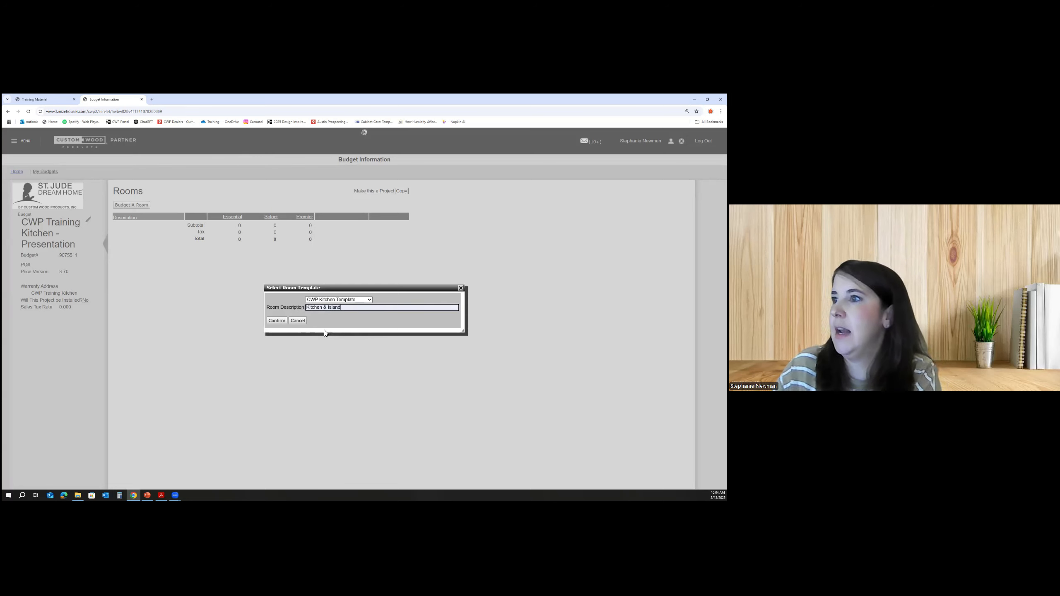
left_click(276, 321)
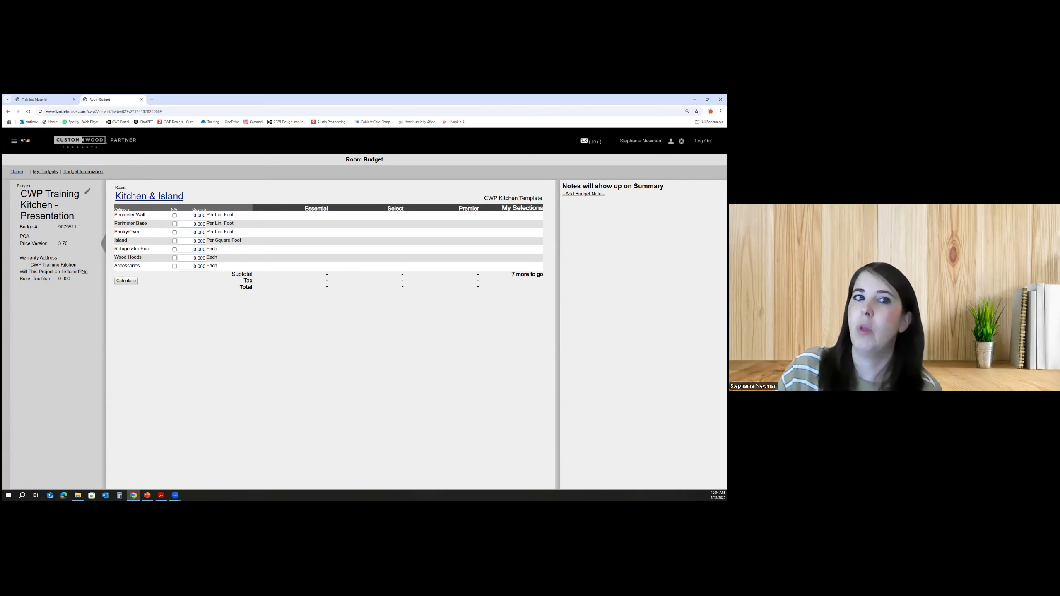
- Enter 15.5 linear feet for both the perimeter wall and perimeter base quantities
left_click(187, 216)
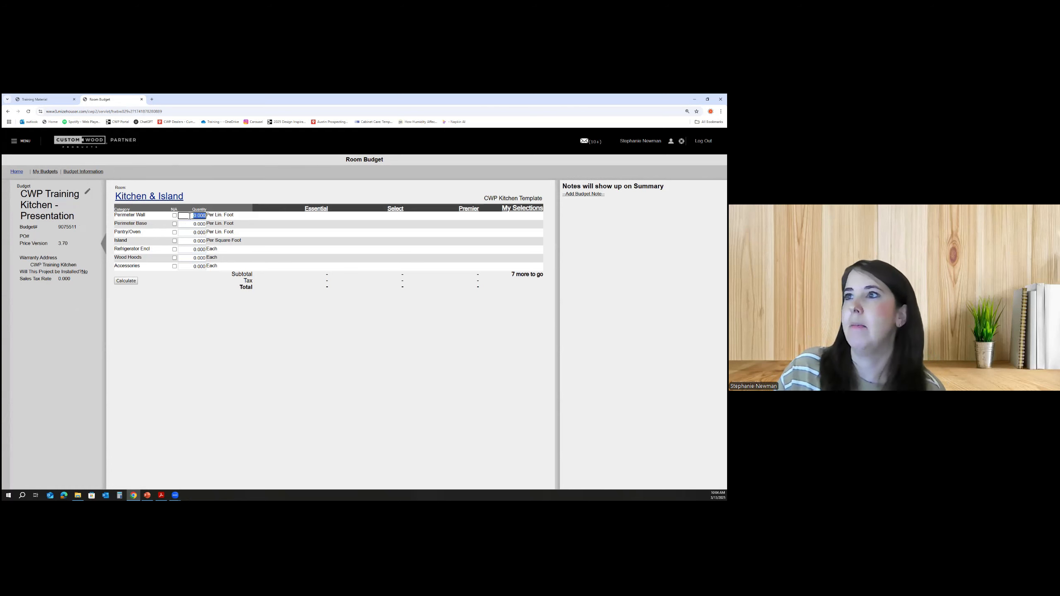
type("15.5")
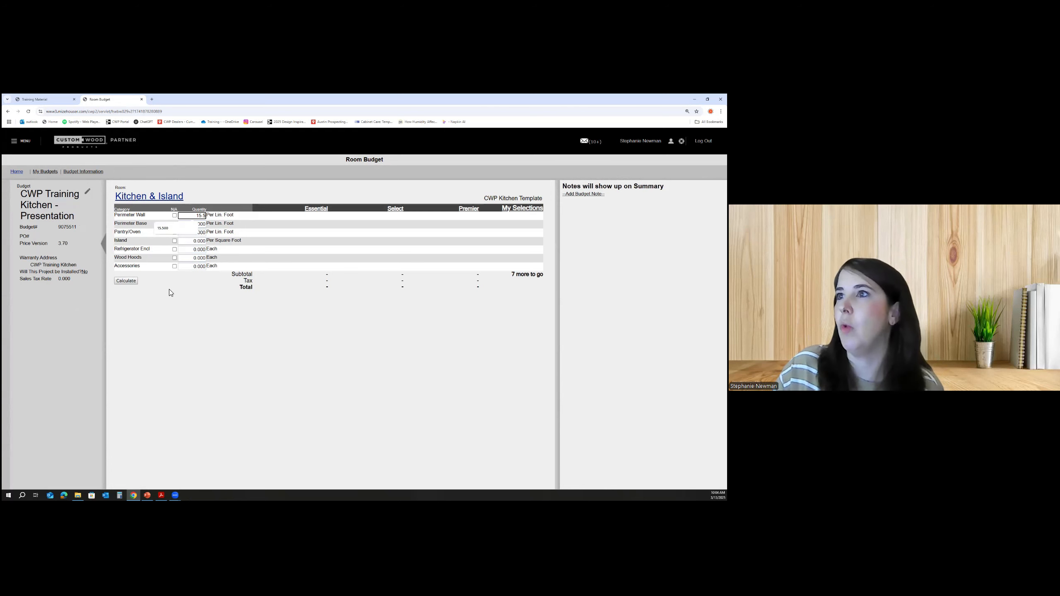
left_click(181, 312)
left_click(192, 227)
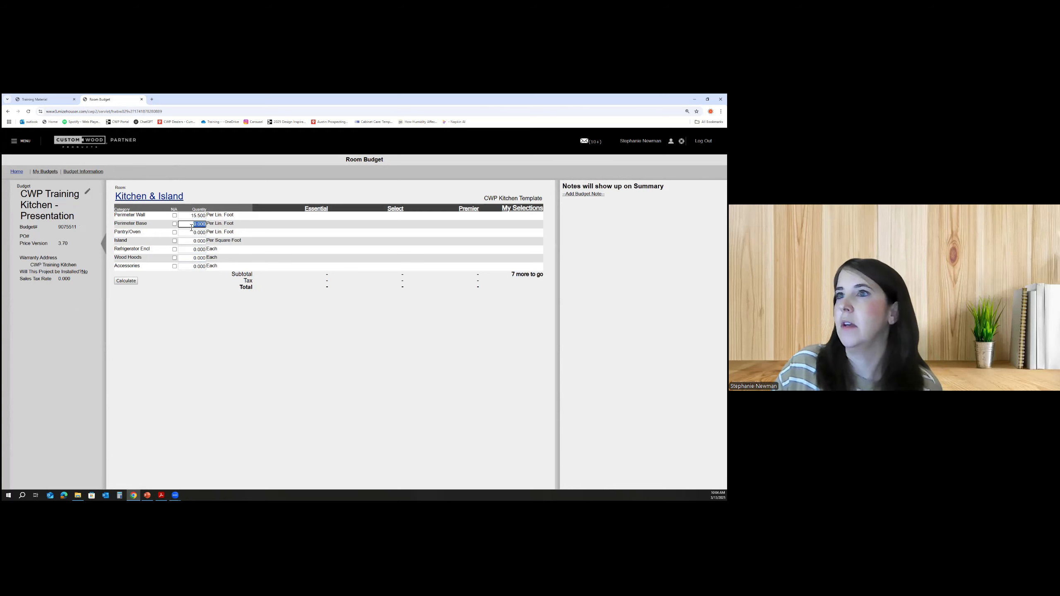
type("15.5")
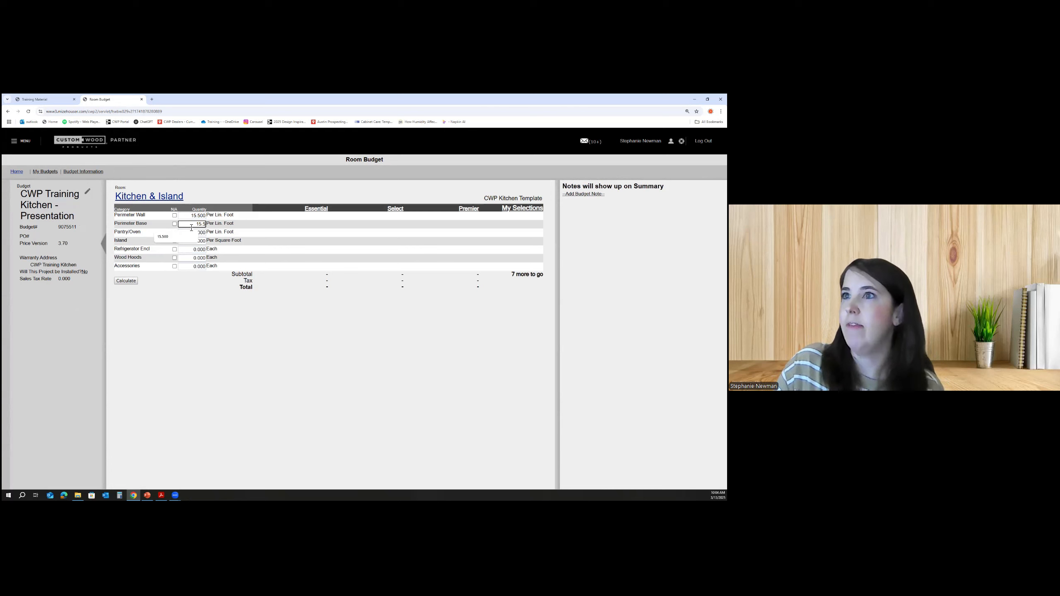
left_click(205, 234)
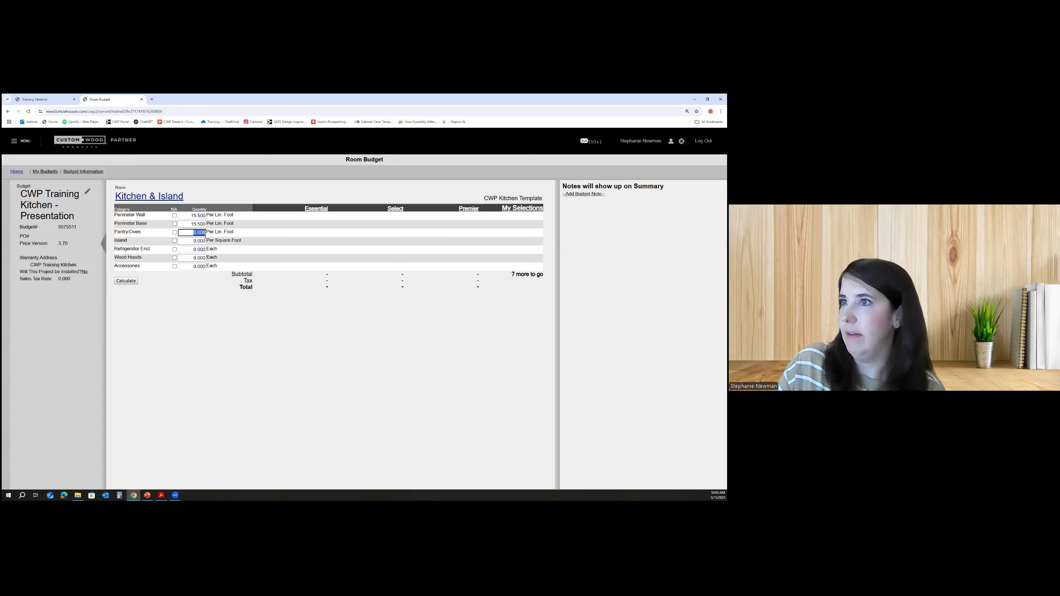
- Set the pantry/oven quantity to 3 and the island quantity to 16.25 square feet
type("3")
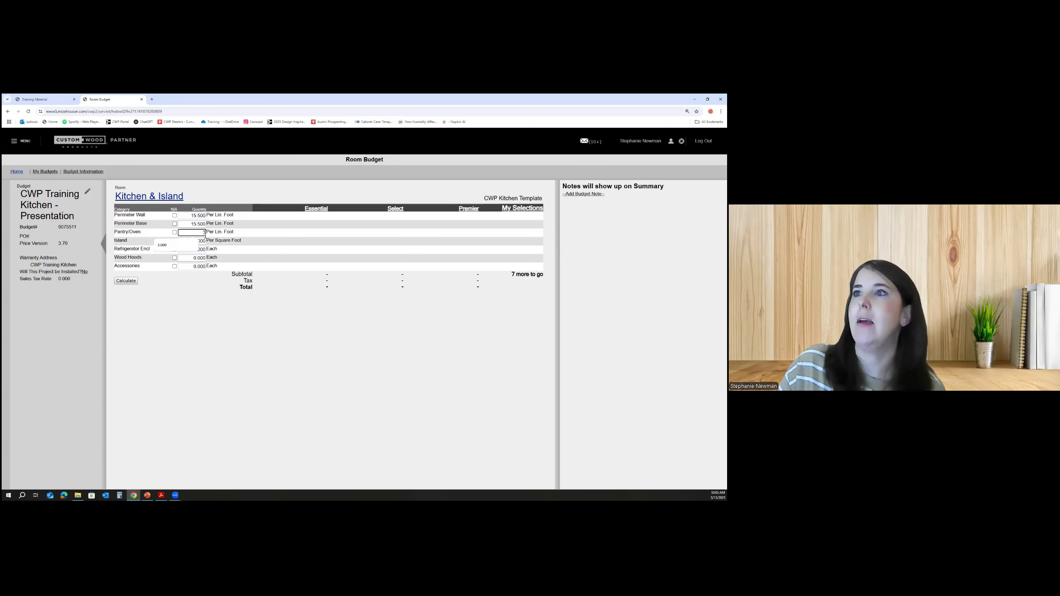
left_click(206, 243)
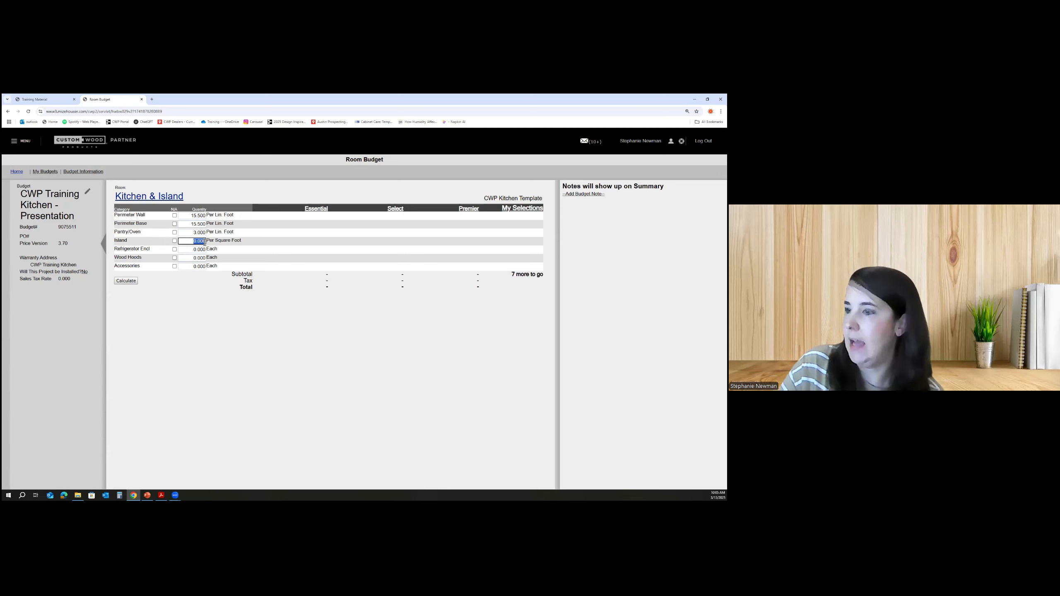
key("BackSpace")
type("16.25")
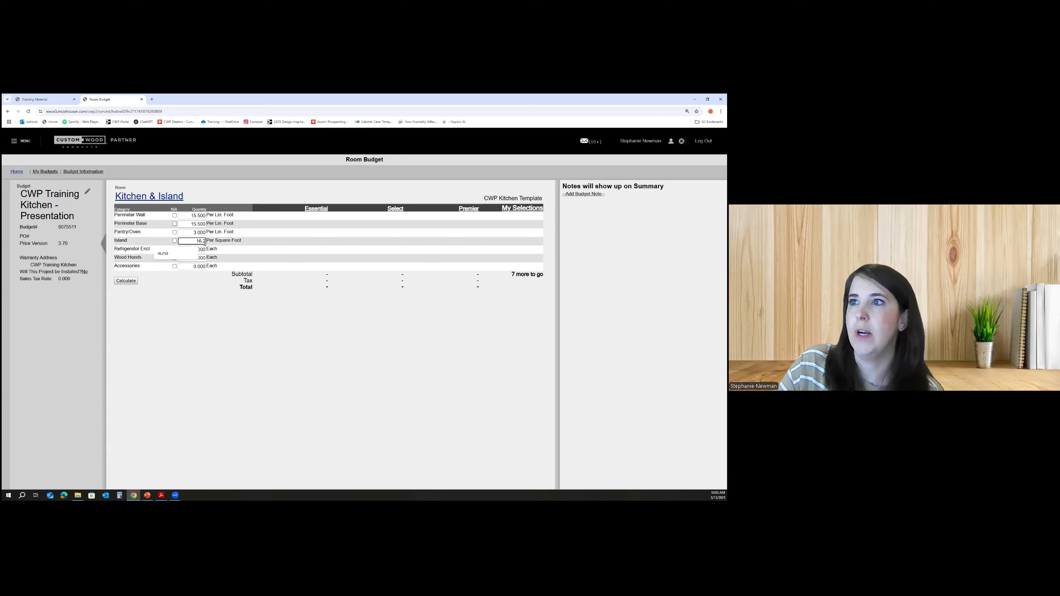
- Set the refrigerator enclosure and wood hoods quantities to 1 each
left_click(204, 250)
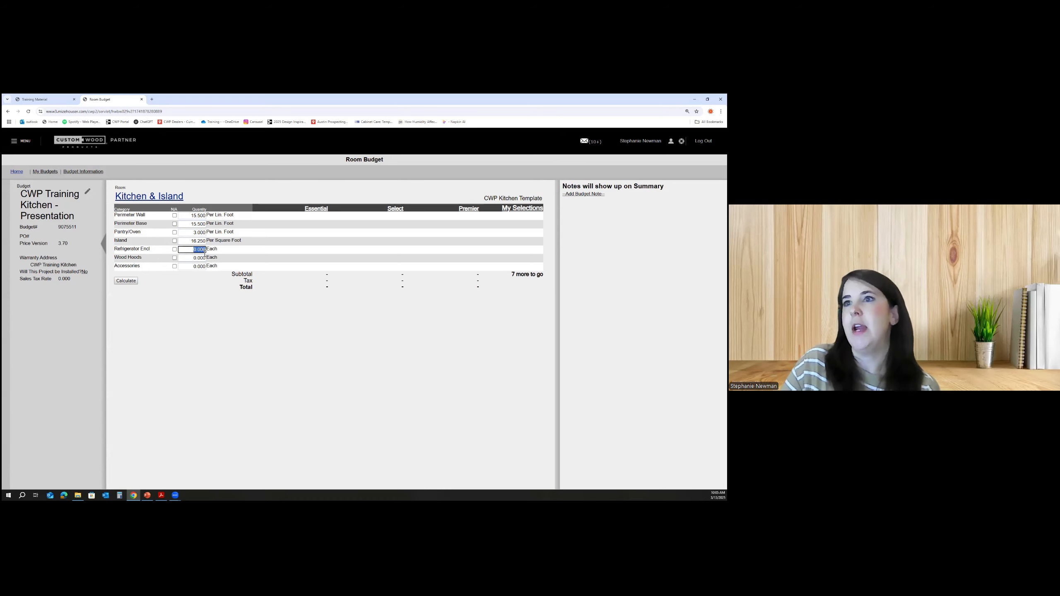
key("BackSpace")
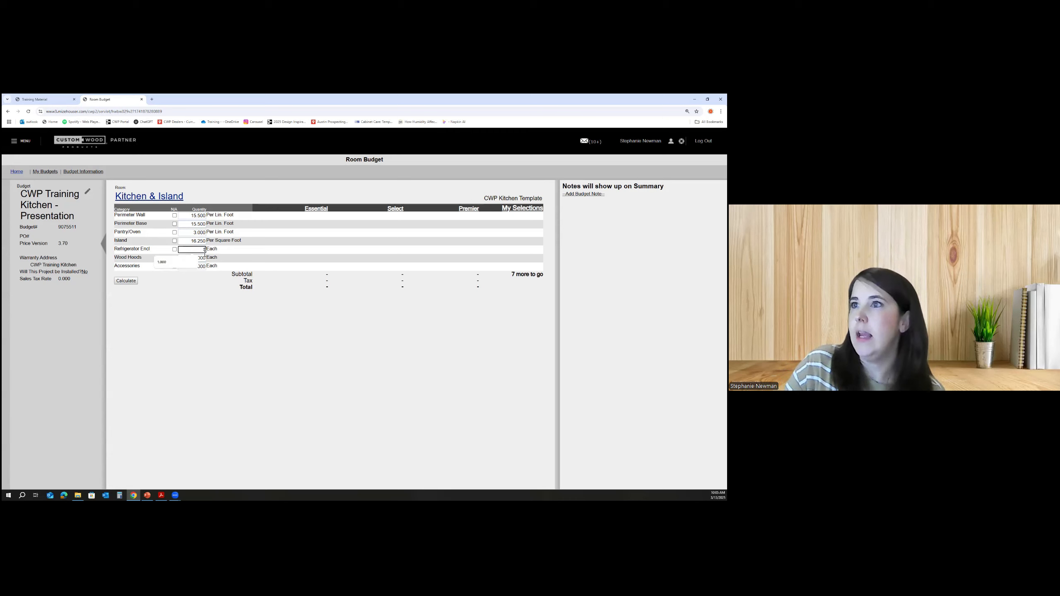
type("1")
left_click(205, 258)
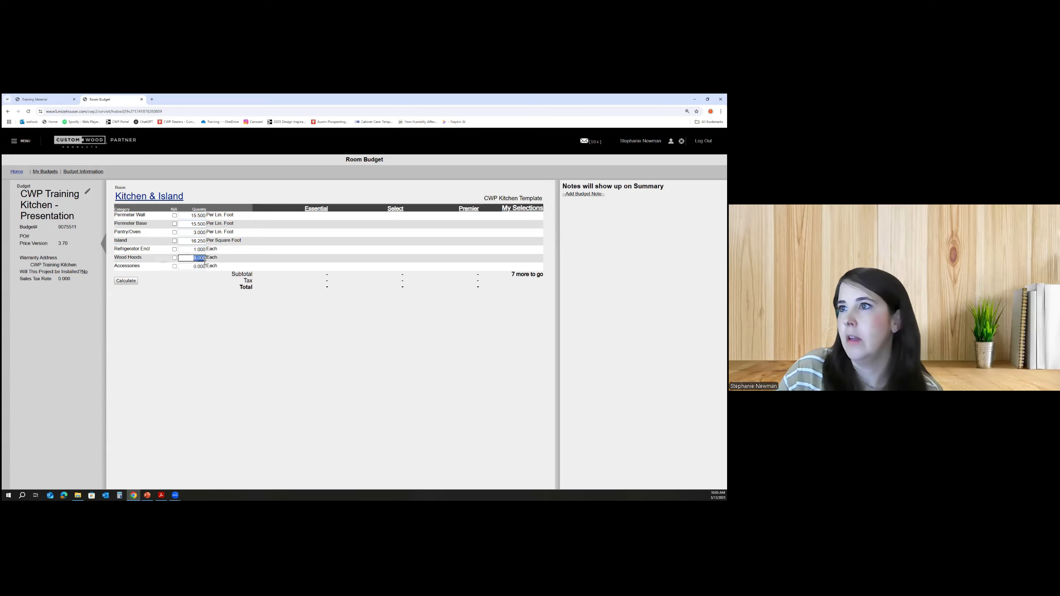
key("BackSpace")
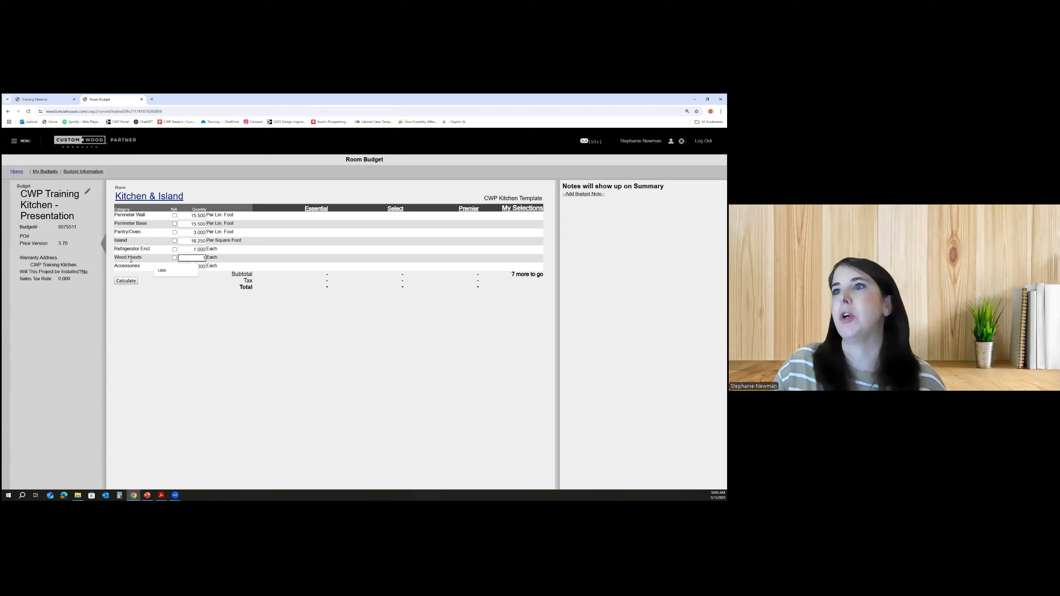
left_click(211, 319)
- Set the accessories quantity to 11 and calculate the room budget
left_click(188, 270)
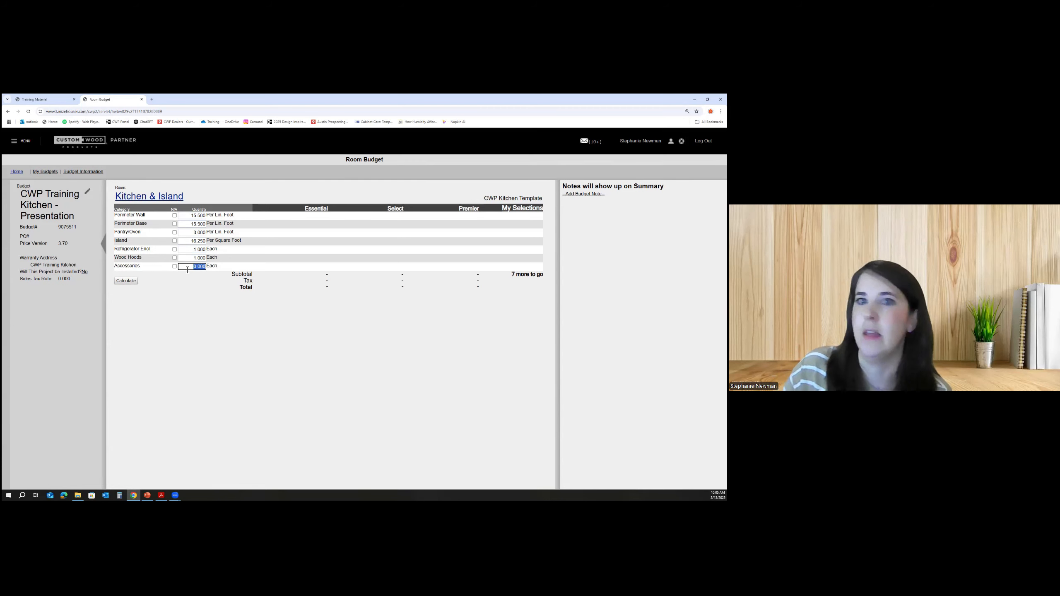
type("11")
left_click(241, 331)
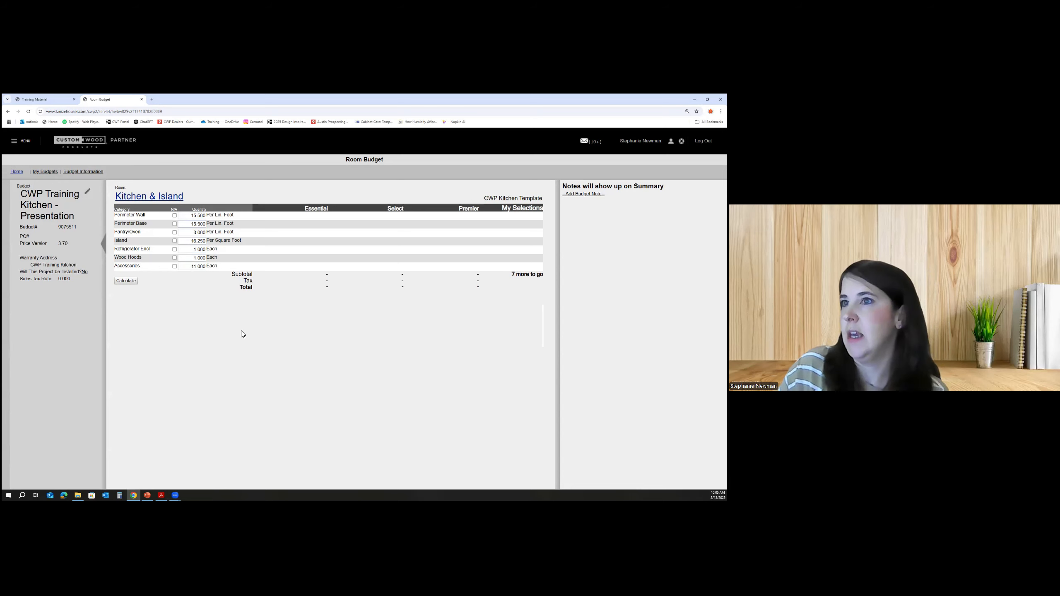
left_click(126, 282)
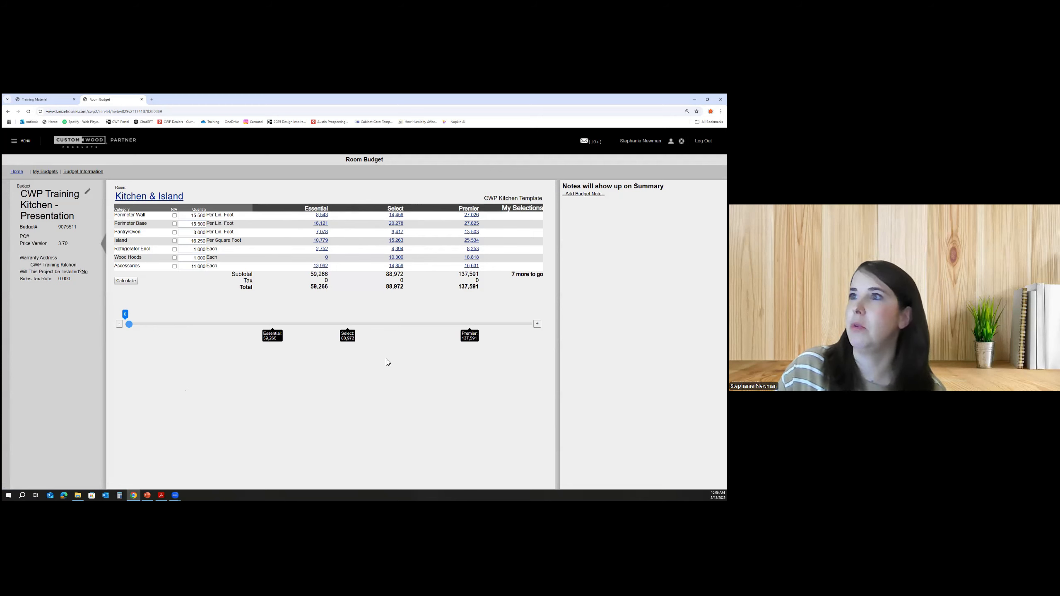
- Choose the Select tier price for each category line of the Kitchen & Island room budget
left_click(397, 215)
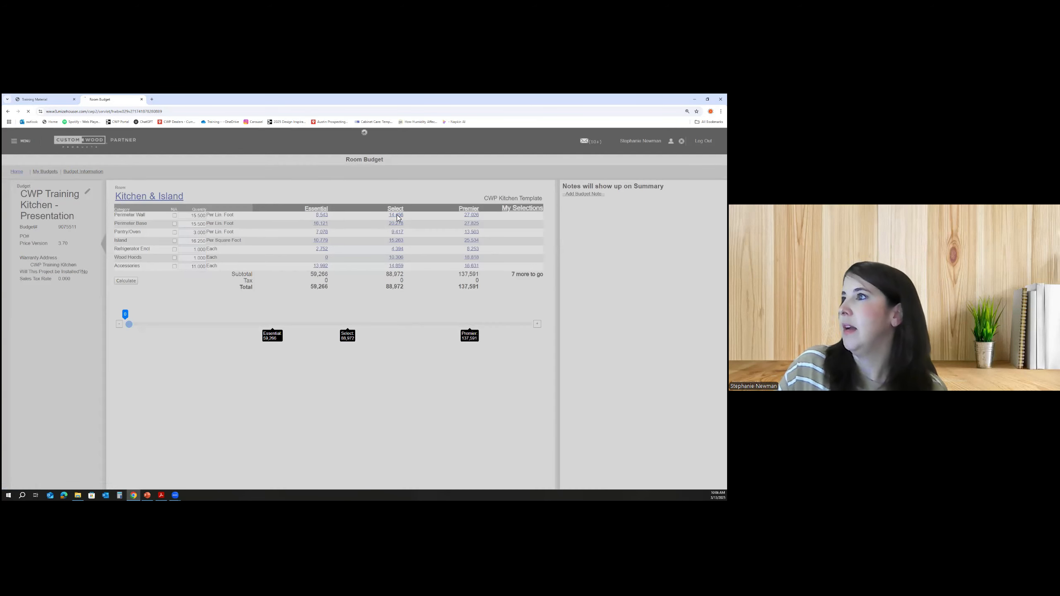
left_click(397, 224)
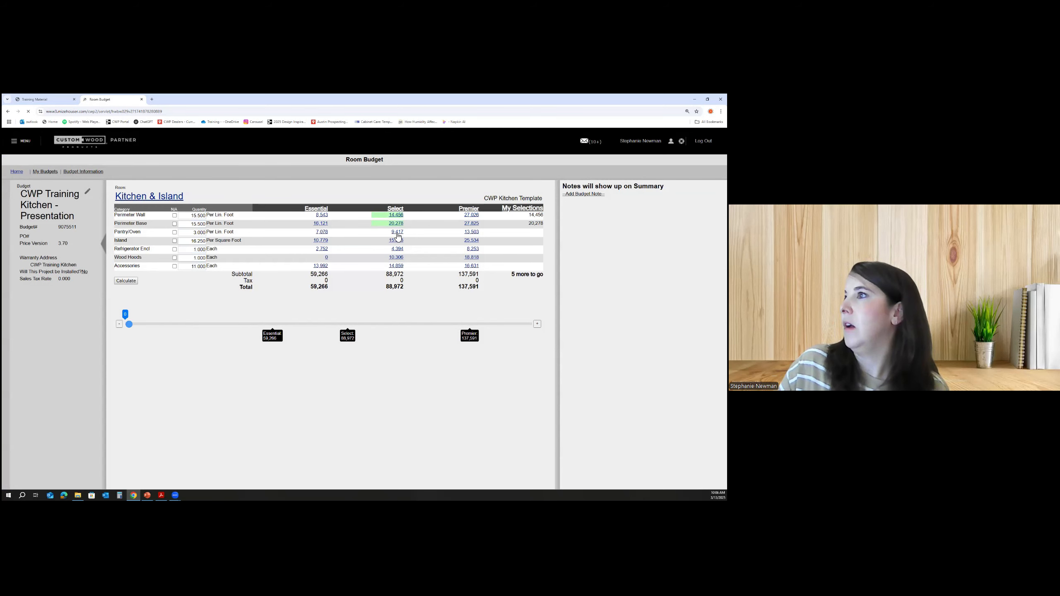
left_click(397, 233)
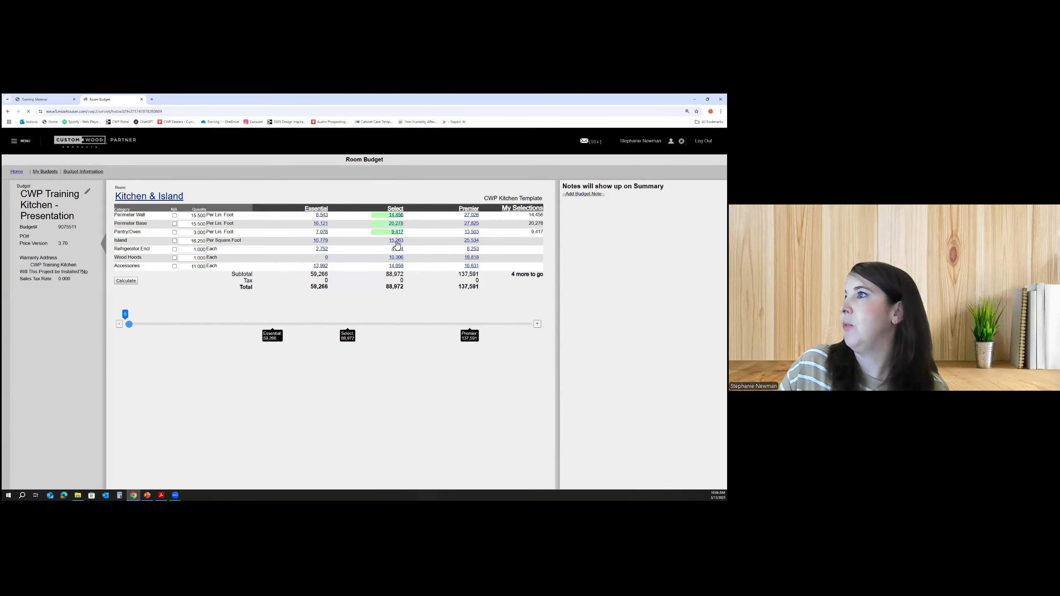
left_click(395, 242)
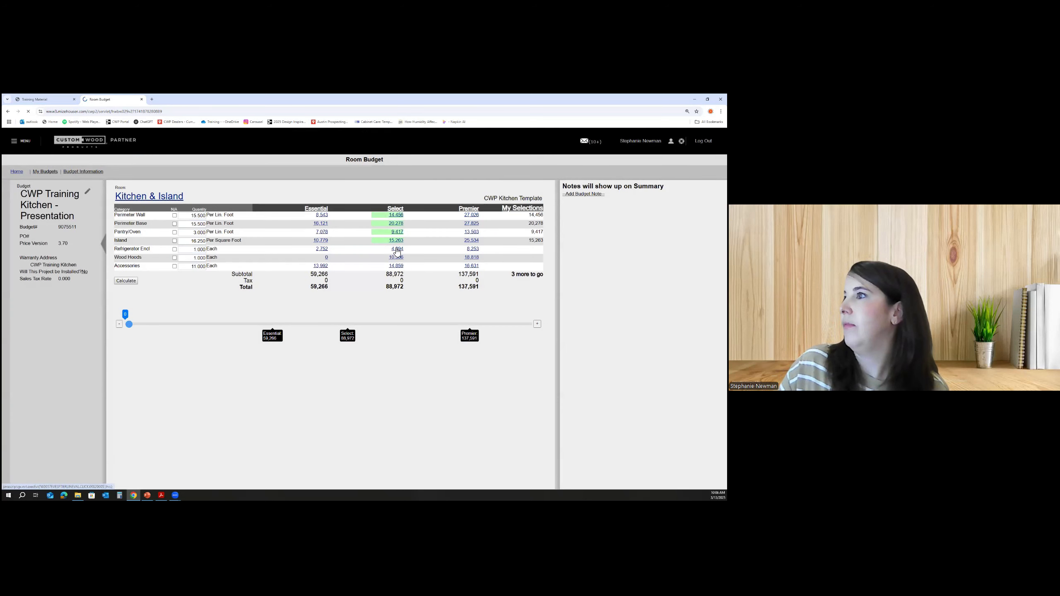
left_click(396, 249)
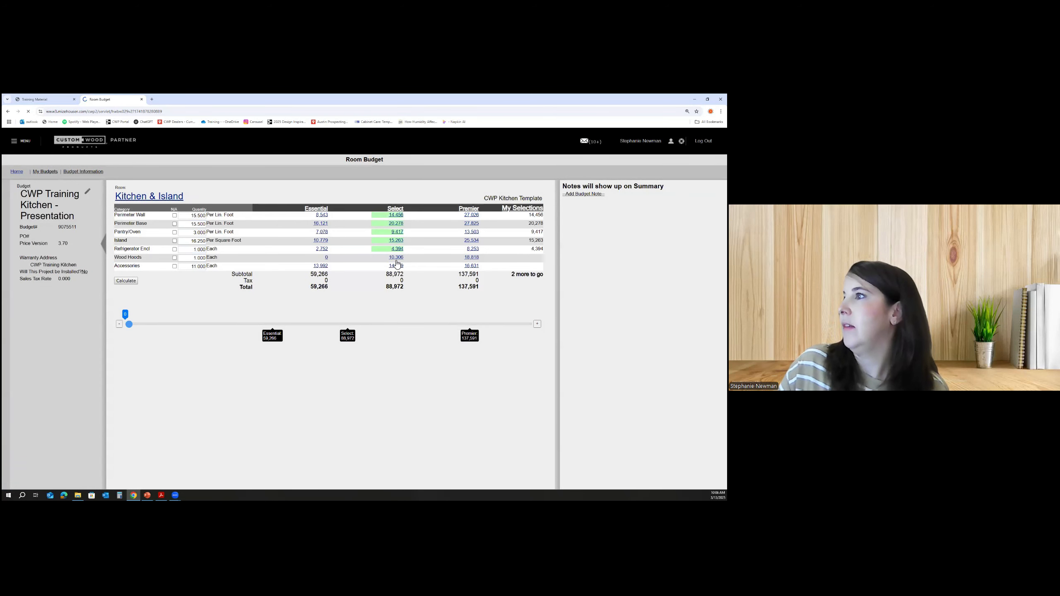
left_click(396, 266)
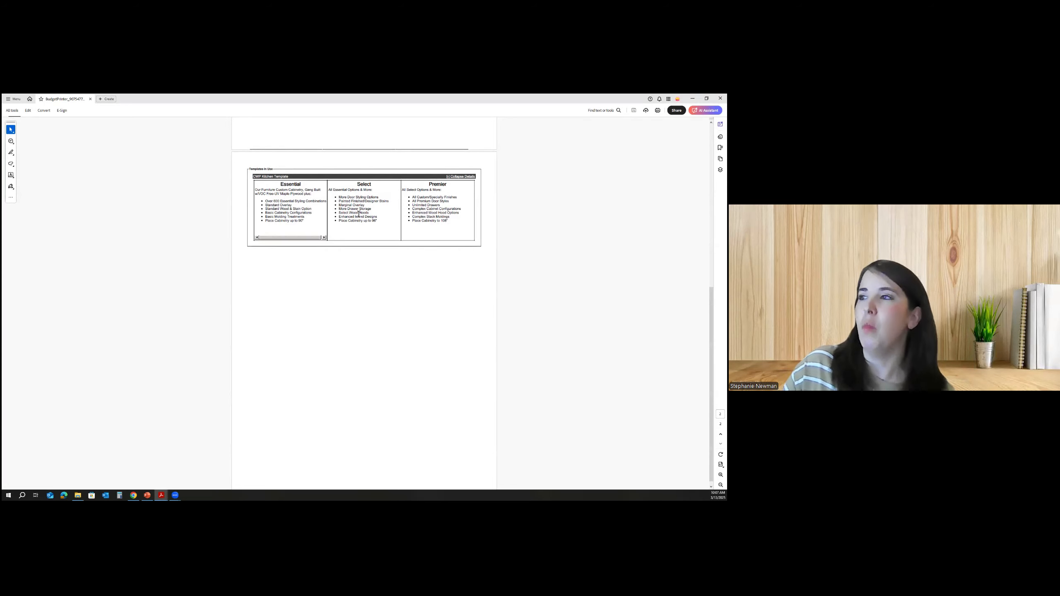
left_click(134, 495)
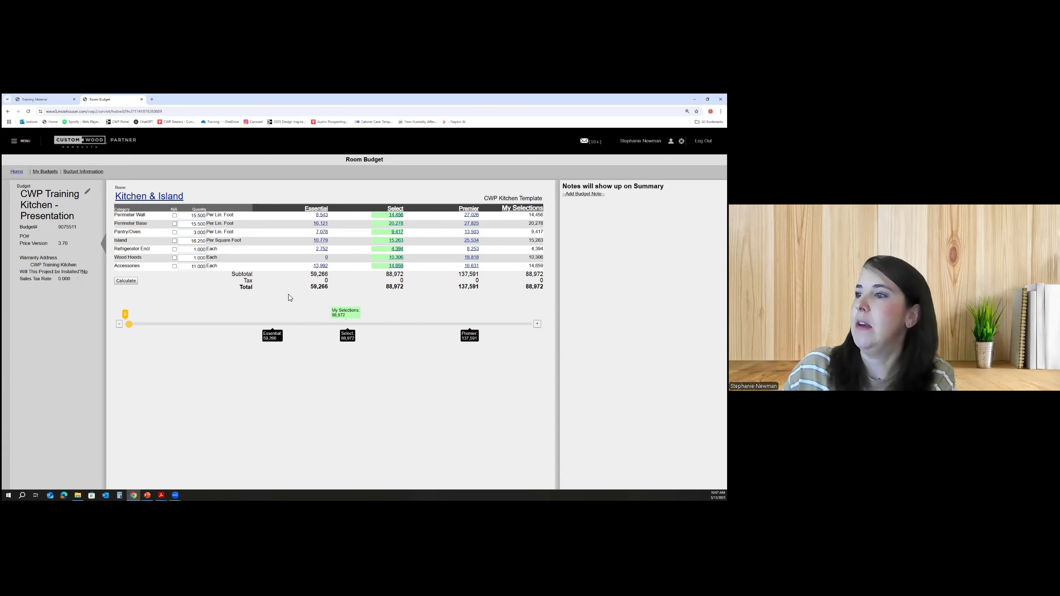
left_click(168, 475)
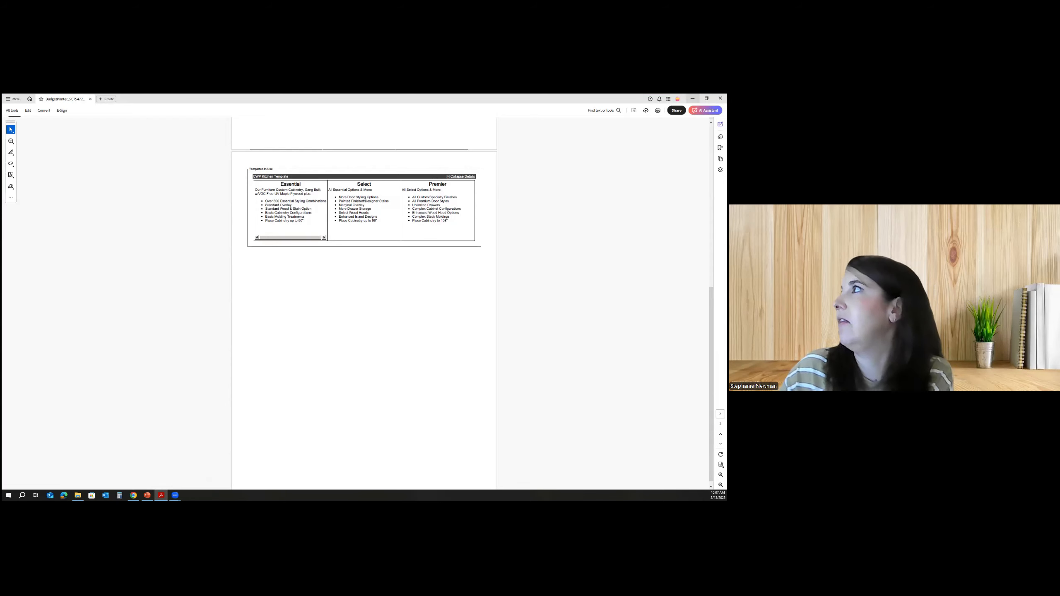
left_click(692, 98)
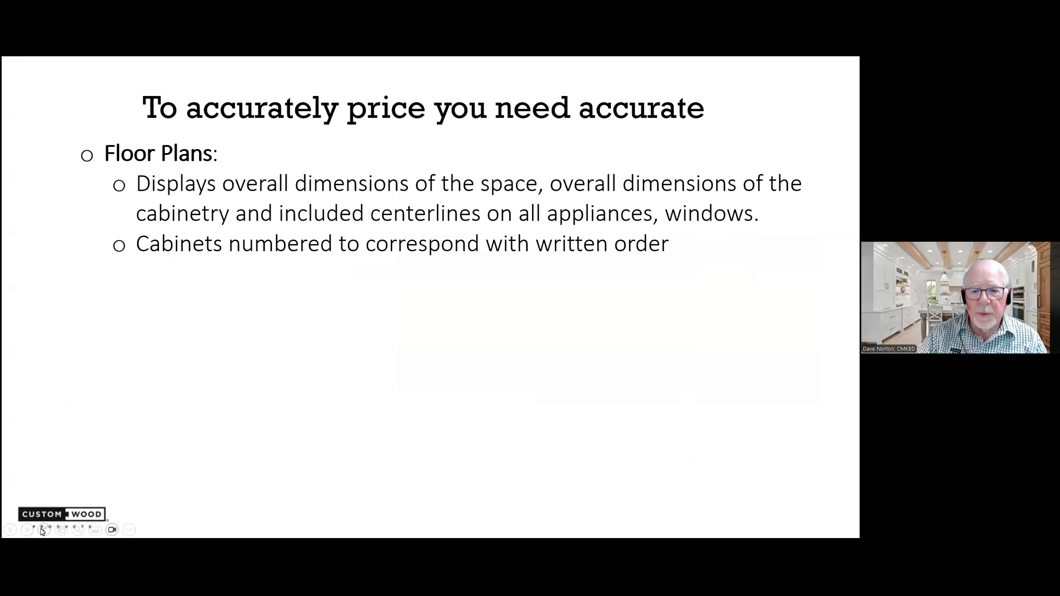
left_click(43, 530)
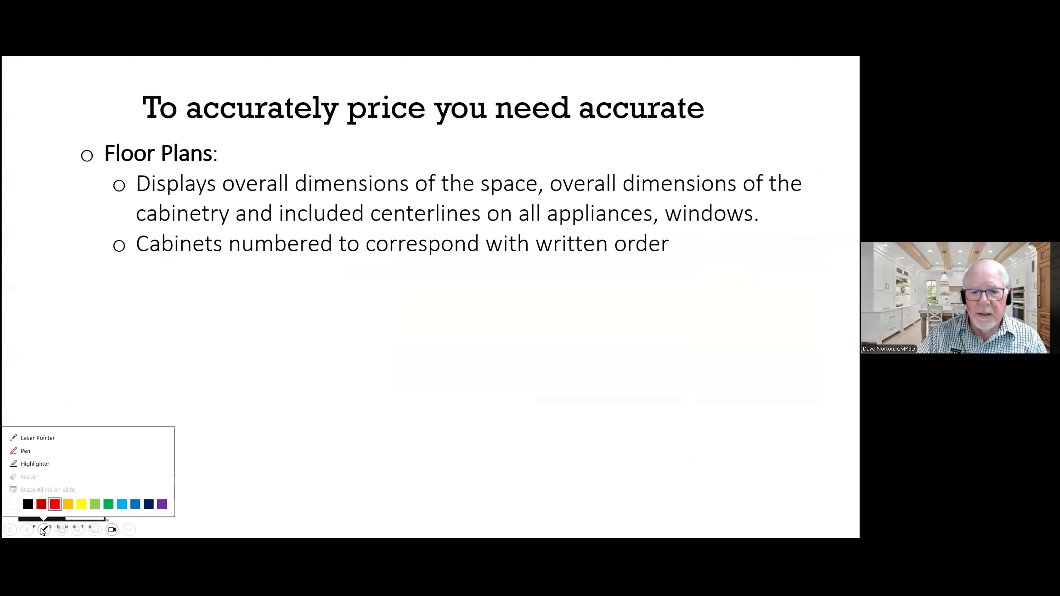
left_click(29, 442)
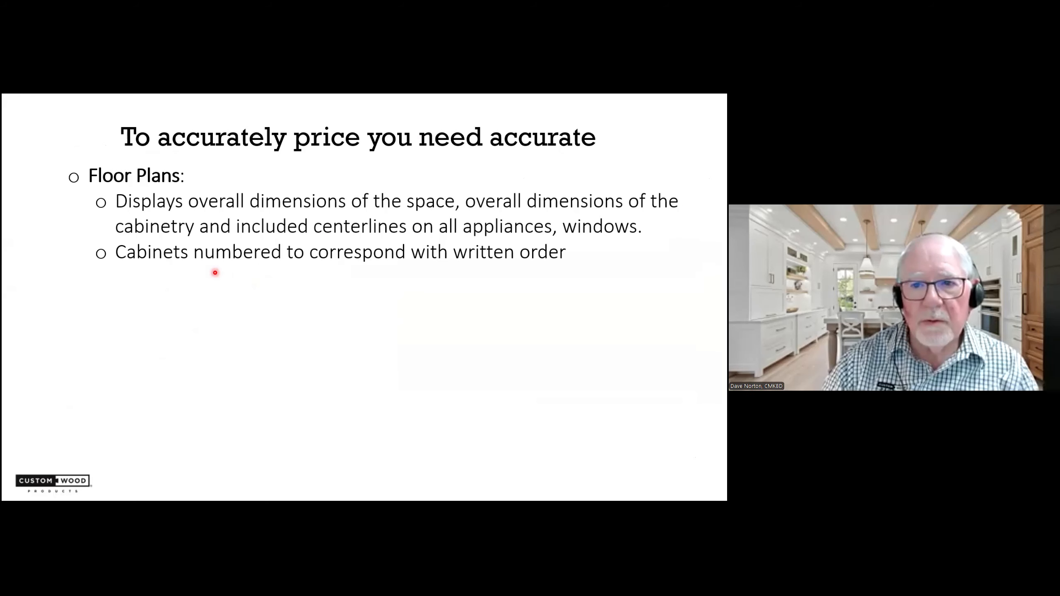
key("Right")
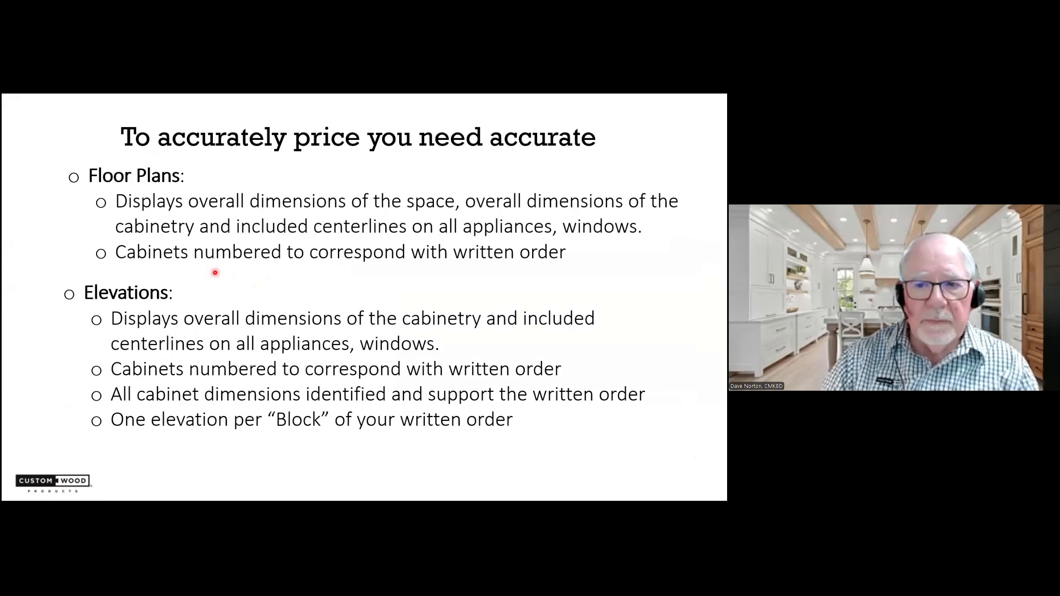